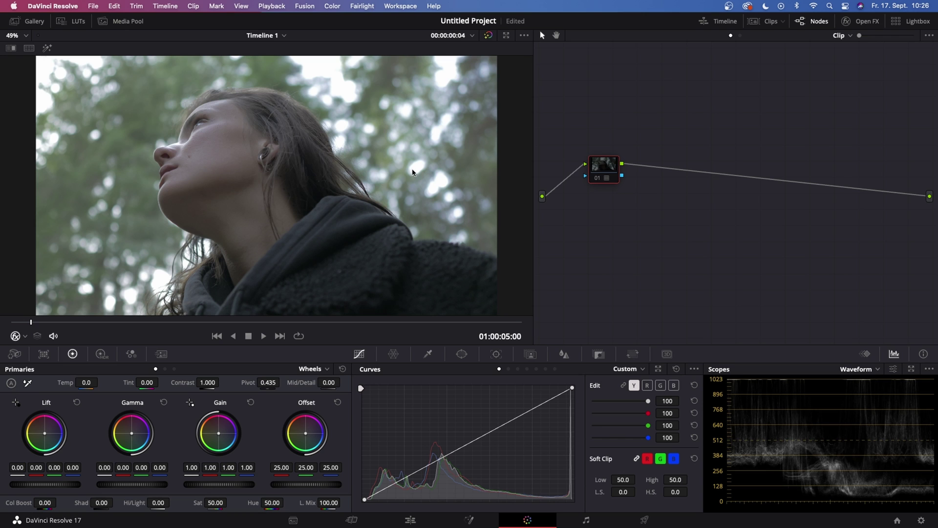
Enable the darker, higher-contrast base grade on node 01.
key(shift+d)
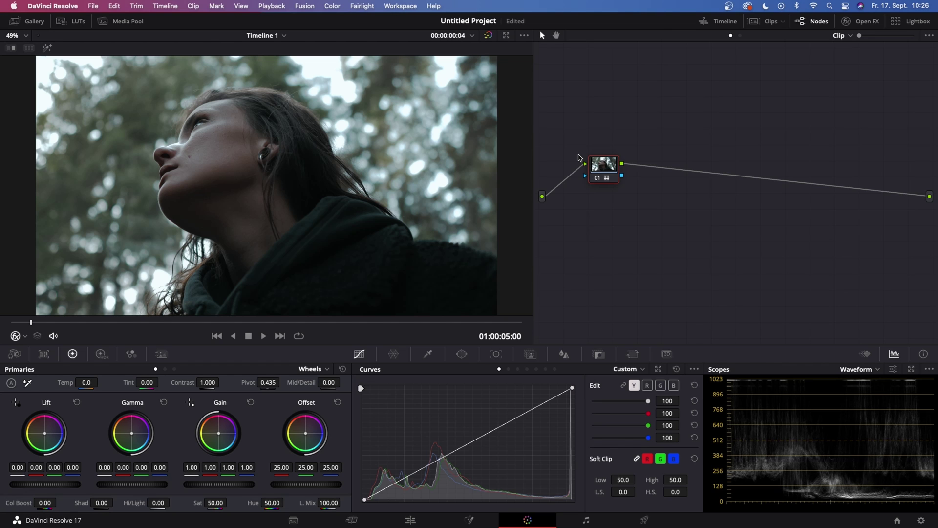
Add serial node 02 and parallel node 03 with a Parallel Mixer after node 01, then select node 03.
drag(606, 168, 651, 139)
key(alt+s)
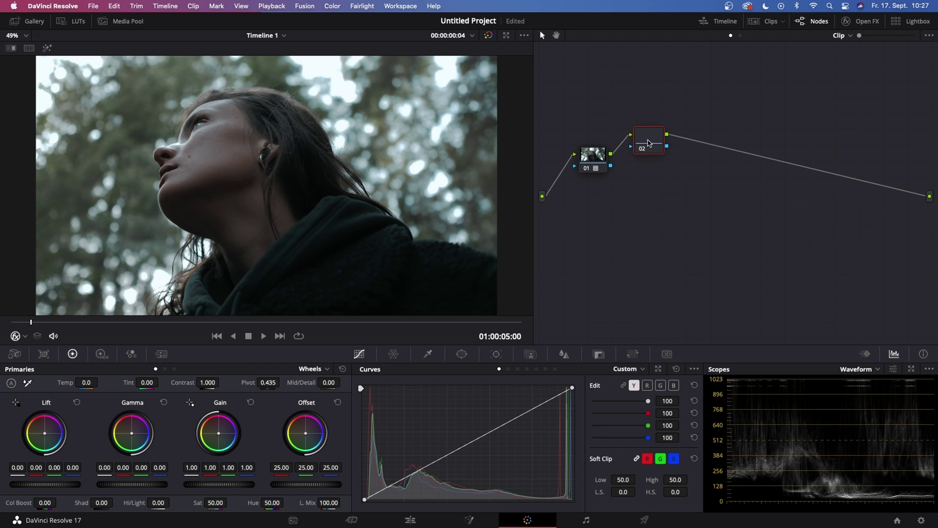
key(alt+p)
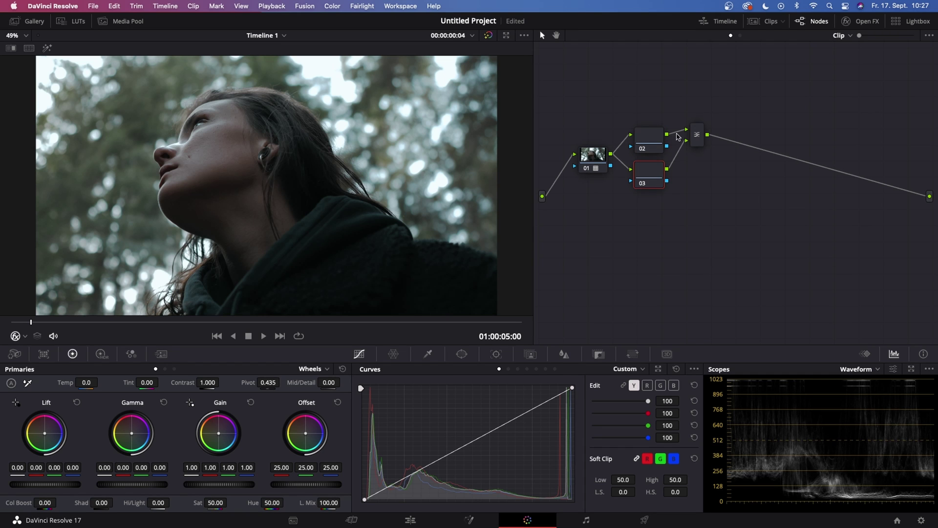
drag(697, 135, 711, 156)
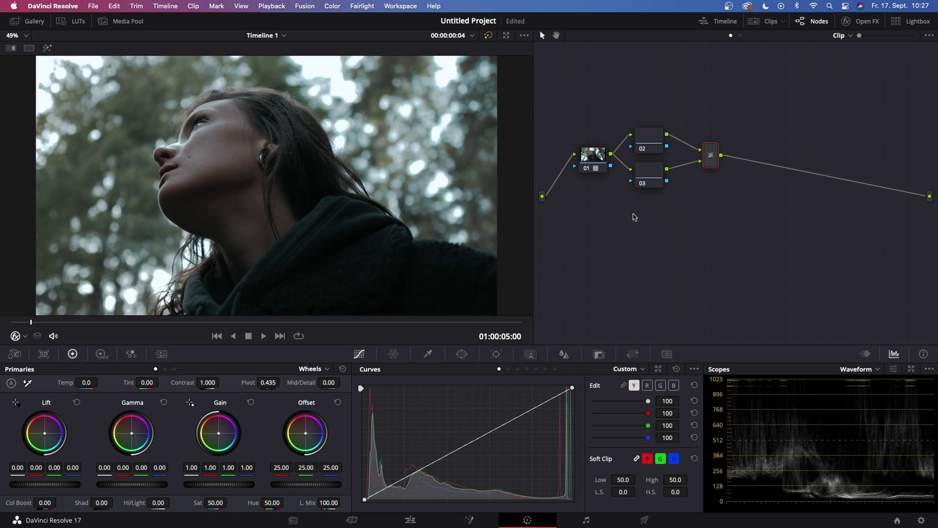
click(649, 176)
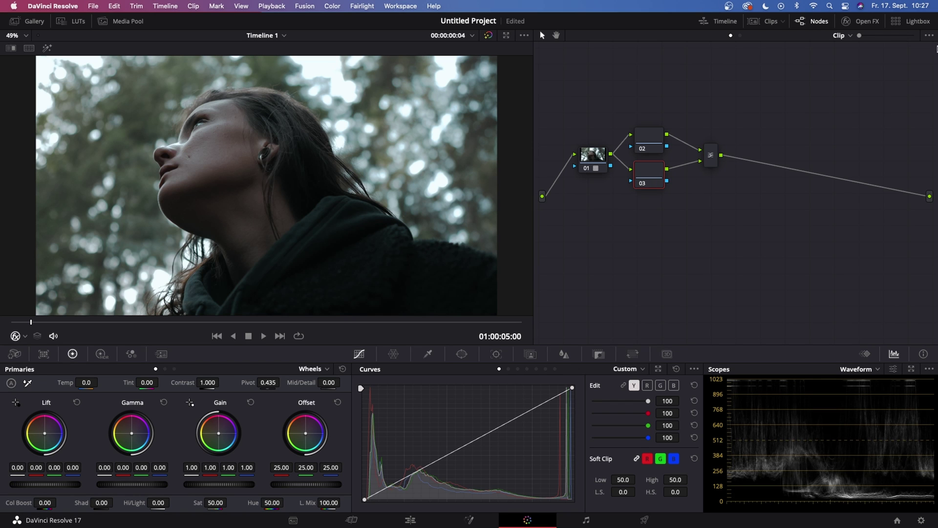
Apply Gaussian Blur to node 03 with Strength 1.000 and border type Replicate.
click(875, 23)
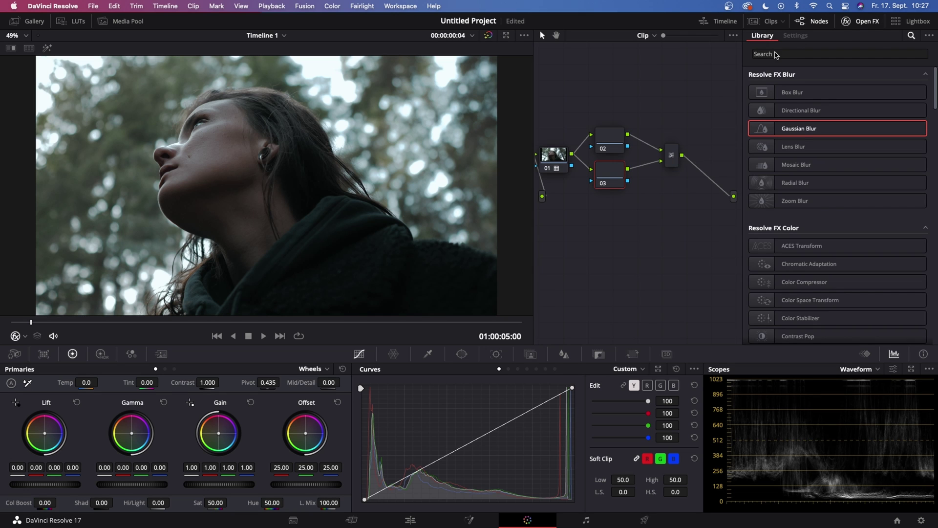
drag(819, 131, 609, 170)
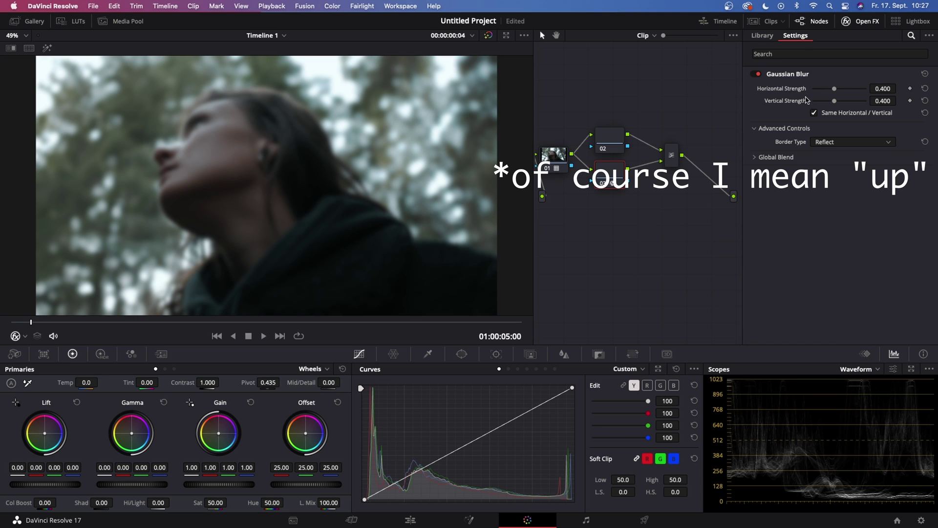
drag(833, 89, 840, 100)
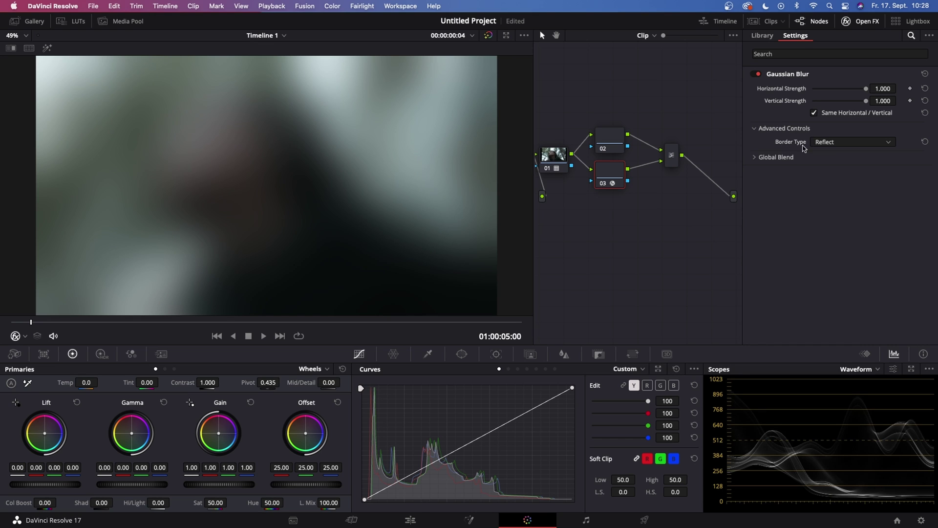
click(829, 144)
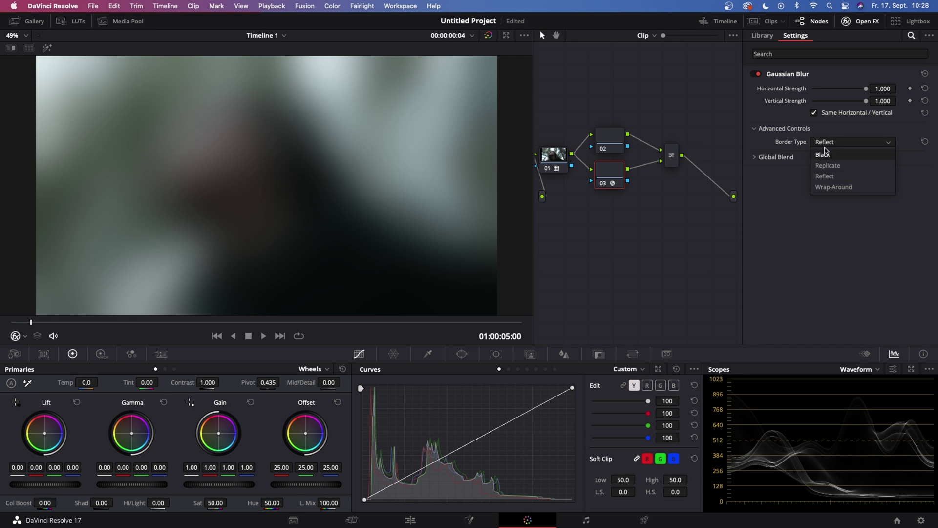
click(824, 156)
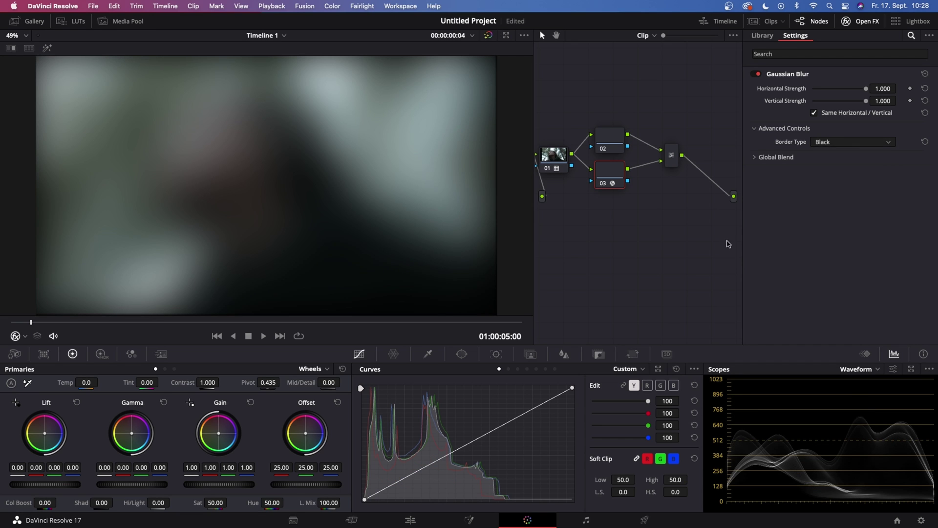
click(829, 143)
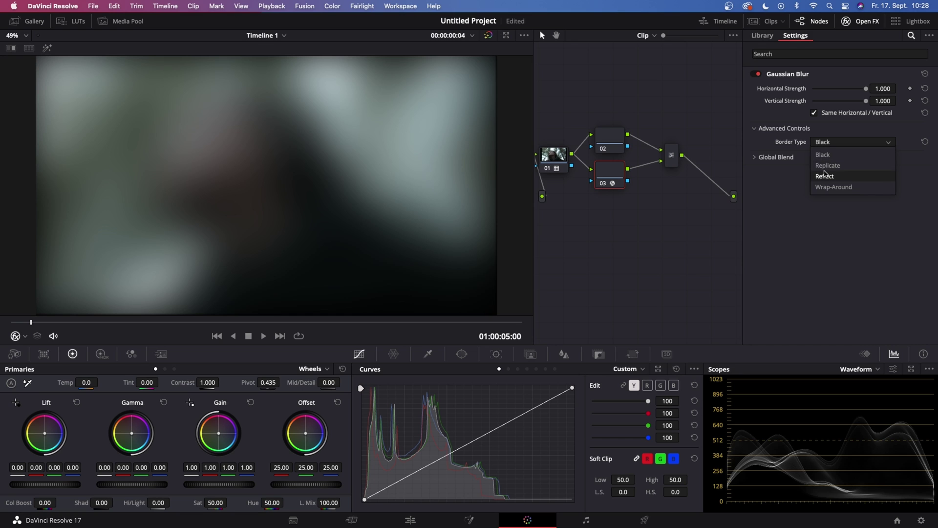
click(827, 166)
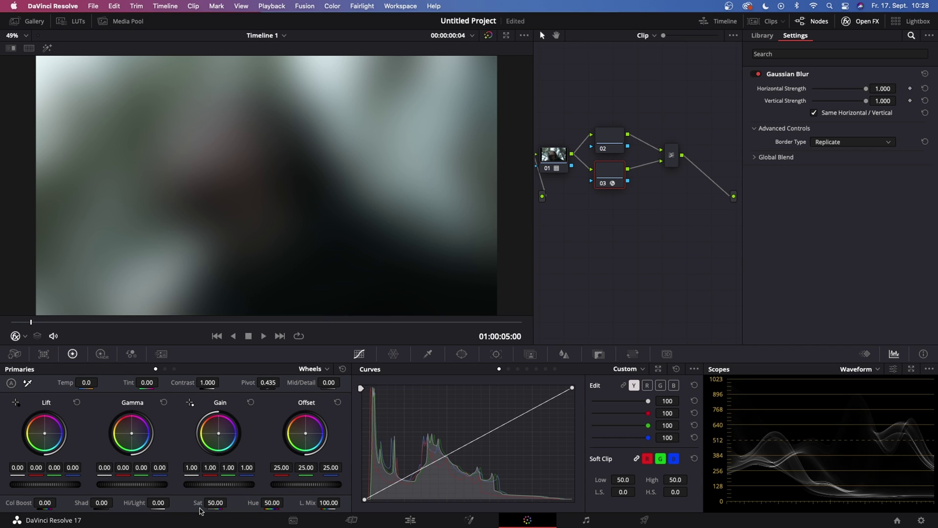
Desaturate node 03 to 0 and set the Parallel Mixer's composite mode to Screen.
drag(215, 503, 175, 503)
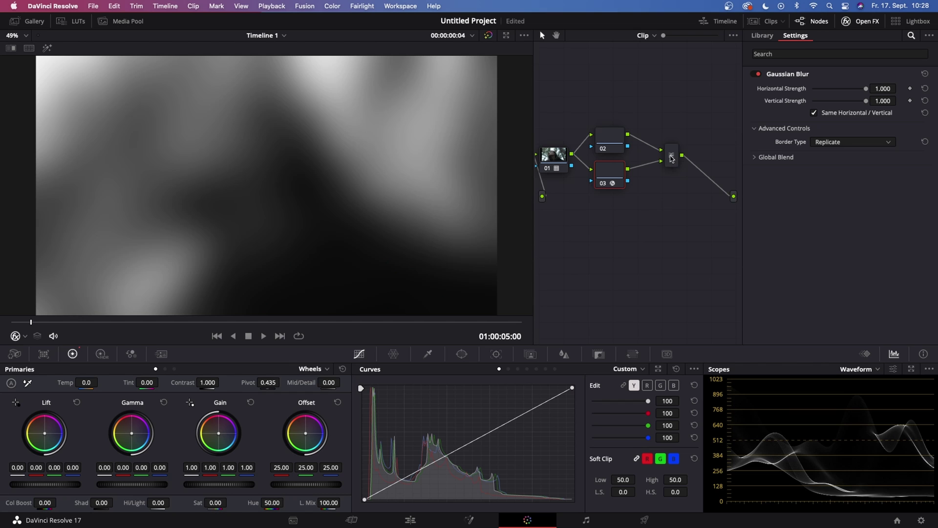
click(672, 157)
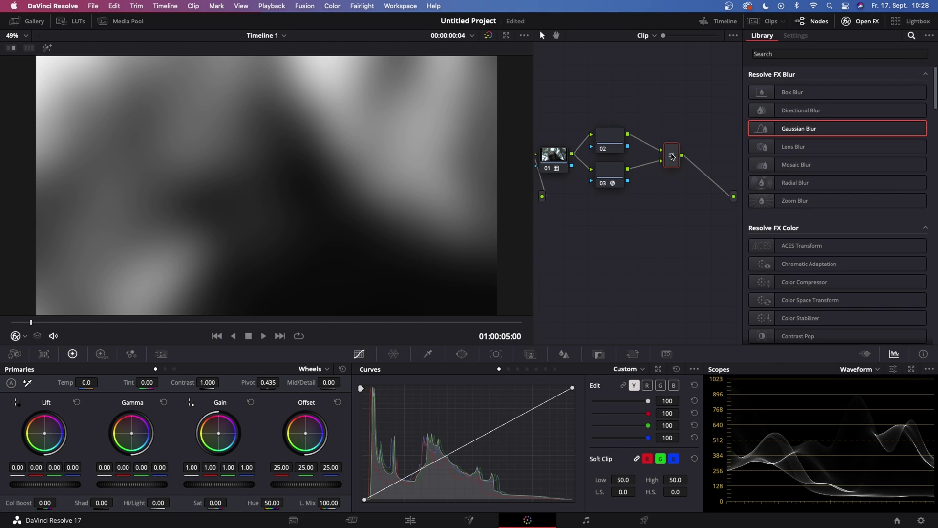
right_click(672, 157)
mouse_move(716, 221)
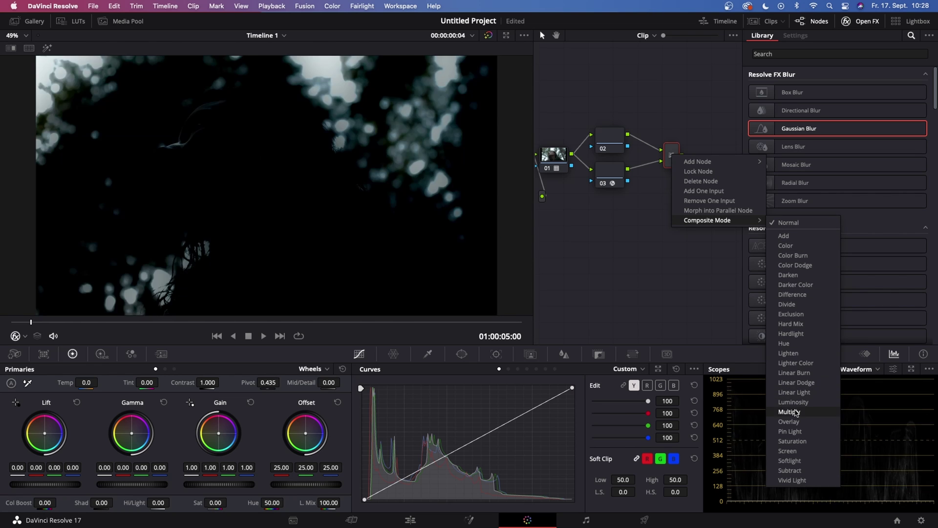
click(787, 451)
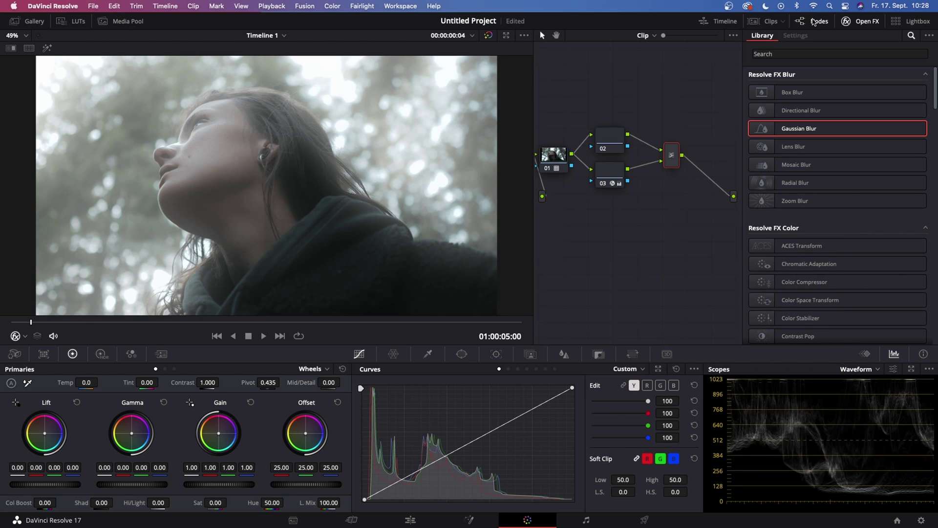
click(862, 21)
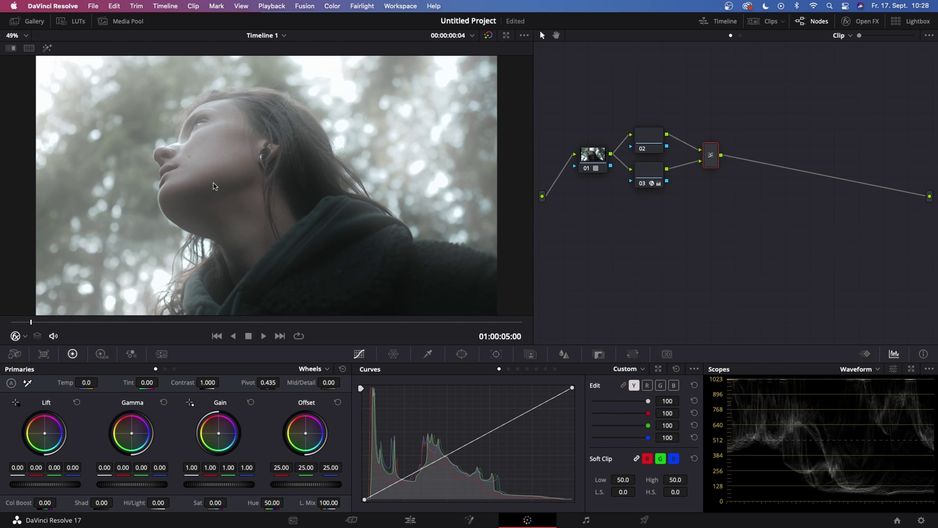
Darken node 03's curve highlights, trying and reverting midtone and black-point tweaks.
drag(33, 322, 336, 323)
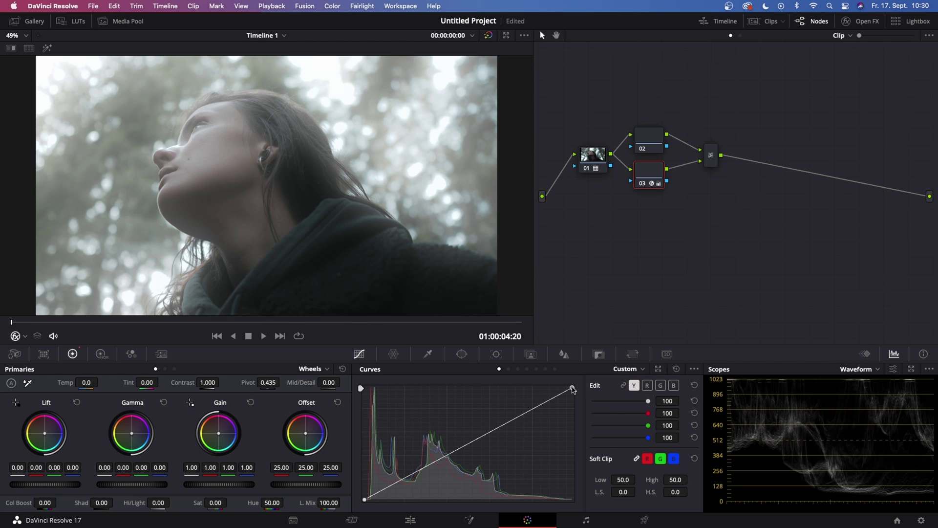
mouse_move(576, 390)
mouse_down()
mouse_move(572, 497)
mouse_move(585, 389)
mouse_up()
drag(531, 414, 549, 432)
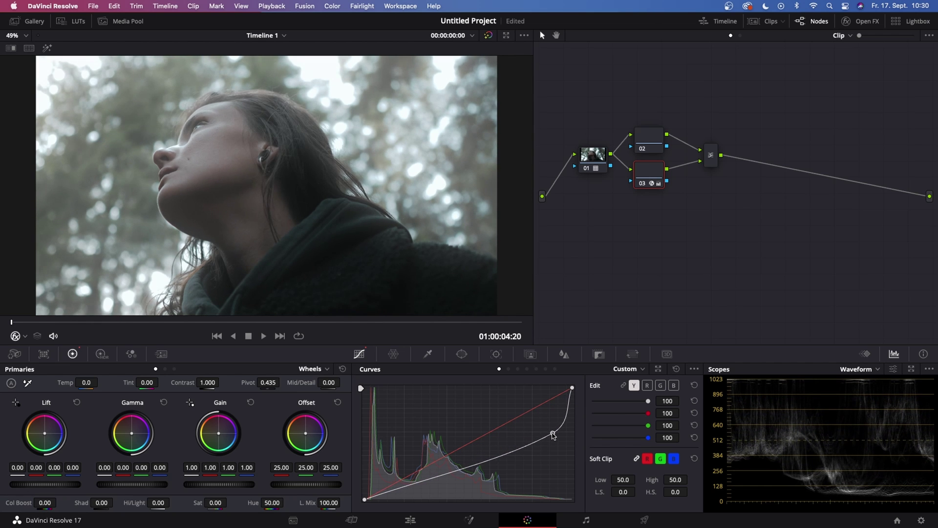
key(super+z)
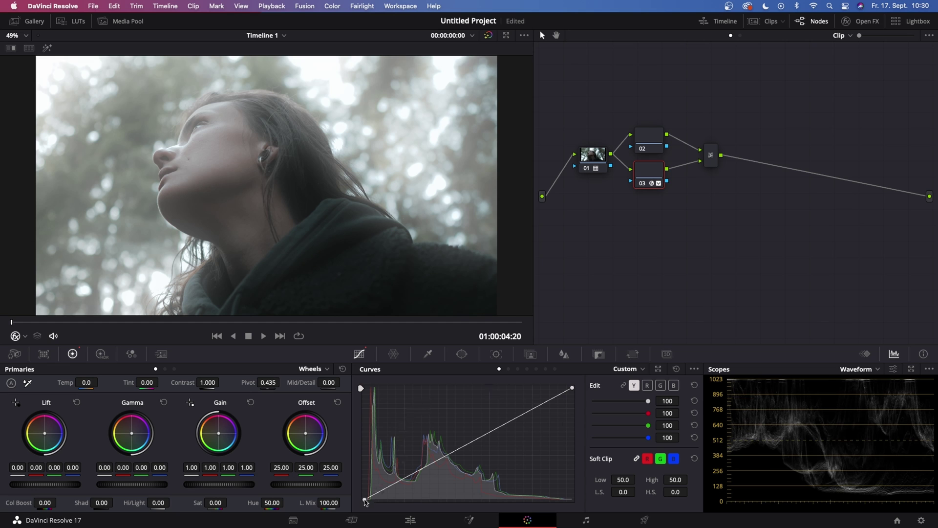
drag(365, 501, 385, 502)
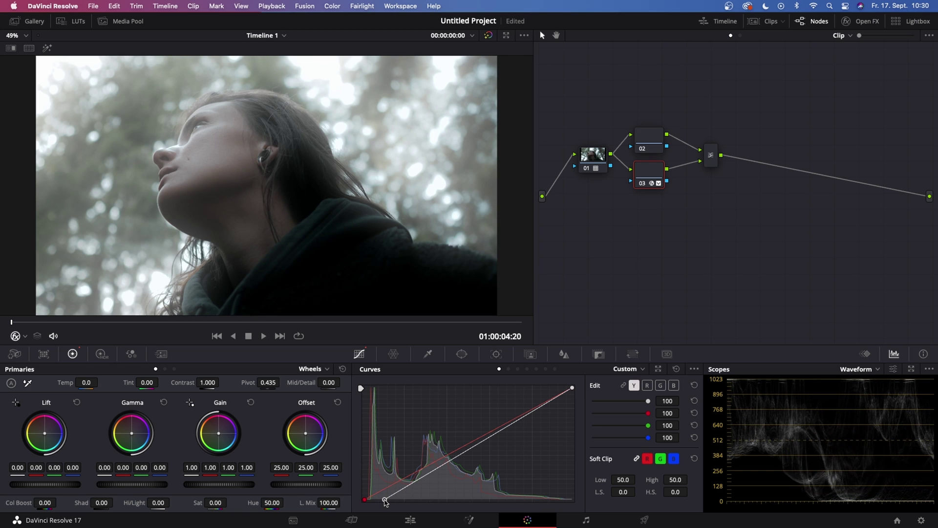
drag(386, 502, 414, 488)
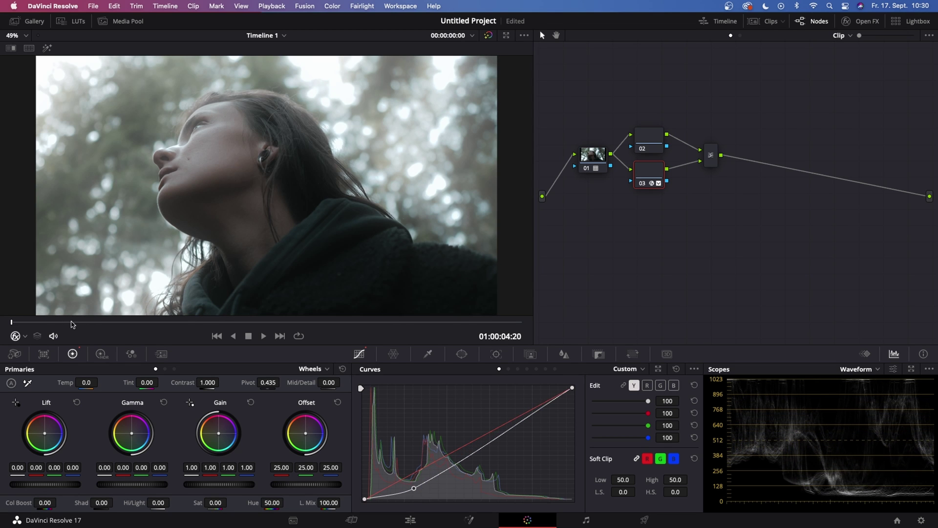
Play back the clip to review the glow, then box-select nodes 02, 03 and the mixer.
click(263, 335)
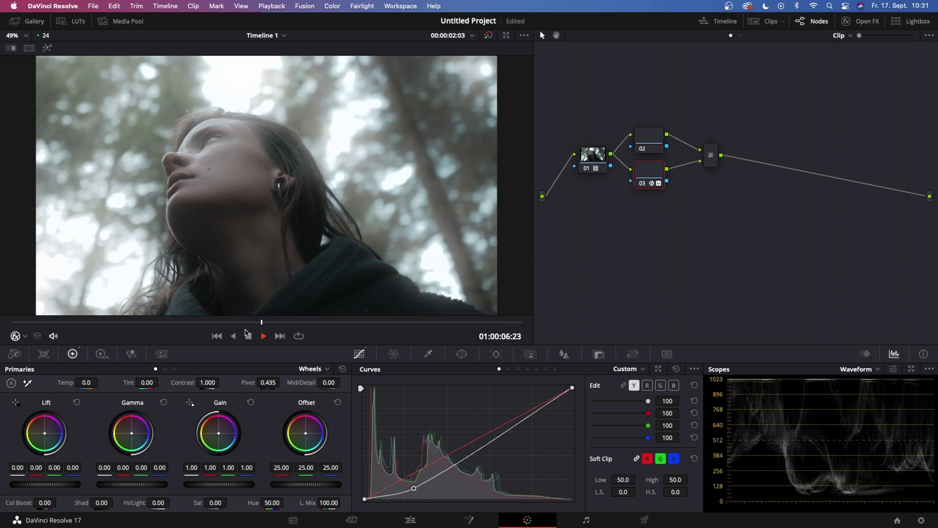
click(249, 337)
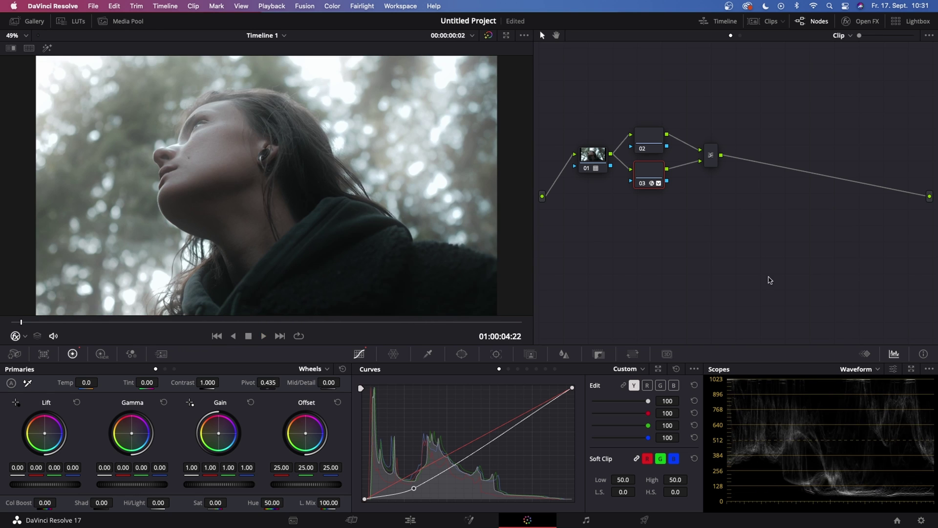
drag(640, 78, 740, 204)
Delete the parallel glow nodes and mixer, and add a fresh serial node 02 after node 01.
key(Delete)
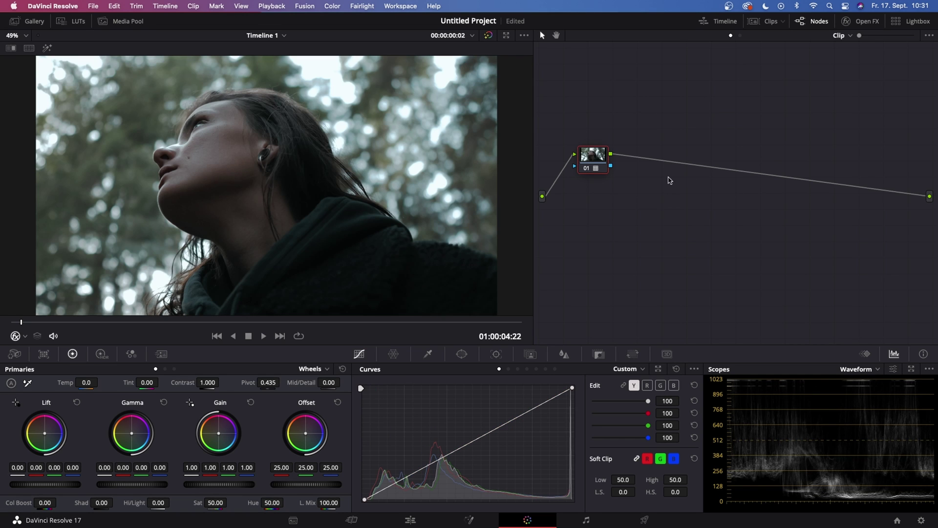
drag(589, 156, 572, 144)
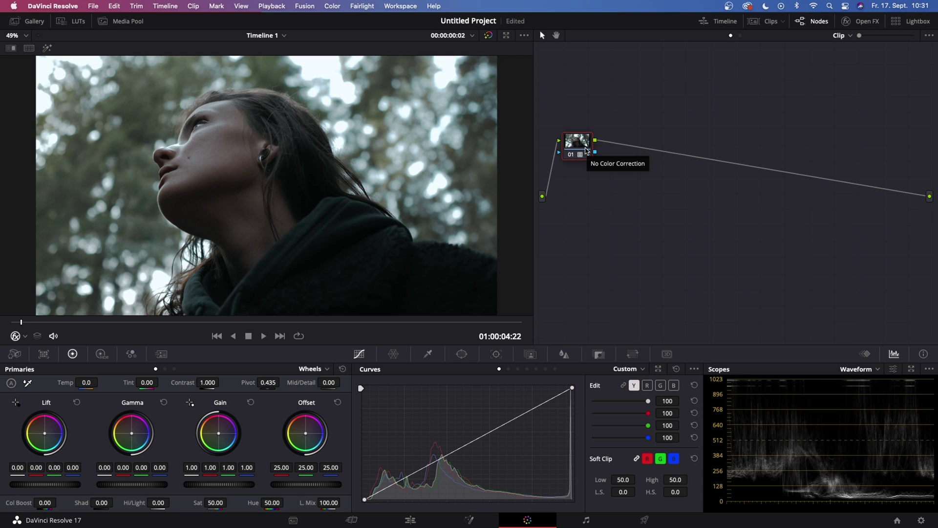
key(alt+s)
drag(618, 149, 658, 151)
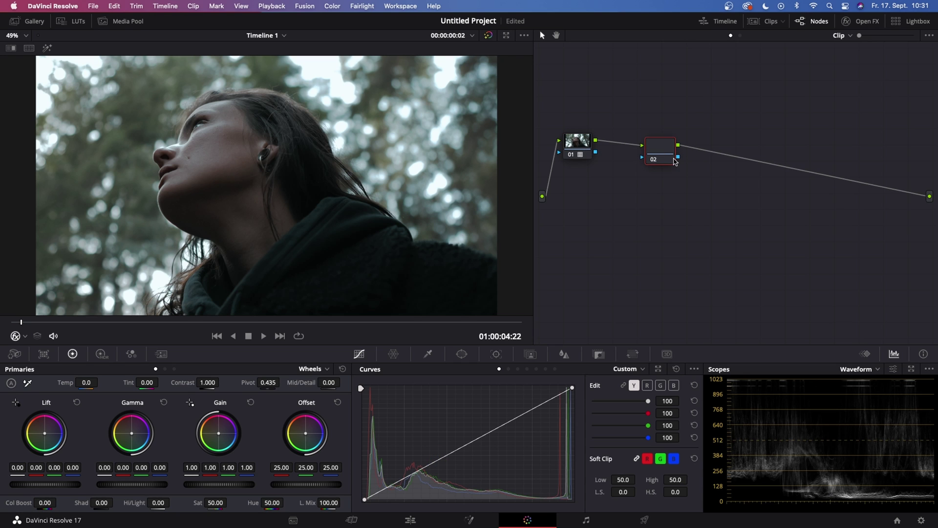
click(862, 21)
Search the effects for 'gl' and apply Glow to node 02.
click(858, 53)
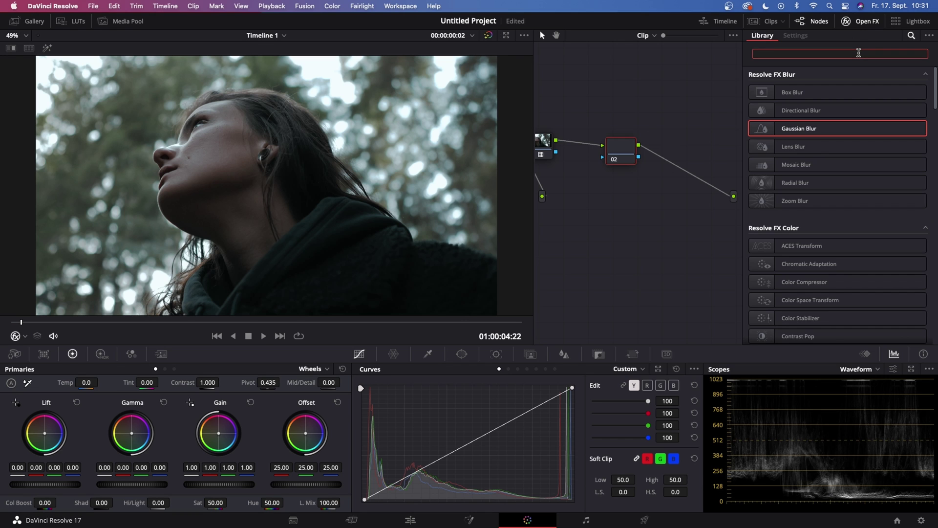
text(glow)
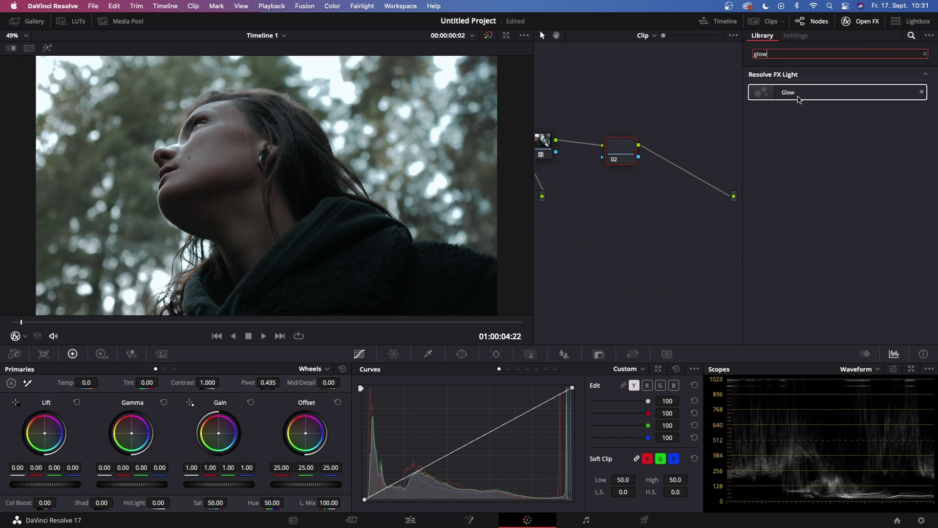
drag(794, 94, 619, 153)
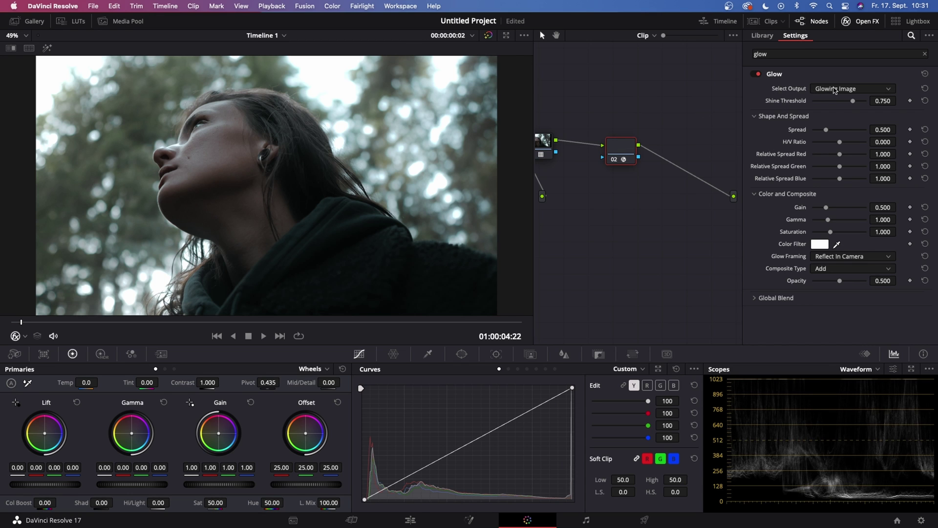
Tune Glow to Shine Threshold 0.266 and Spread 0.936 via Glow Alone, then return to Glowing Image.
click(835, 90)
click(825, 115)
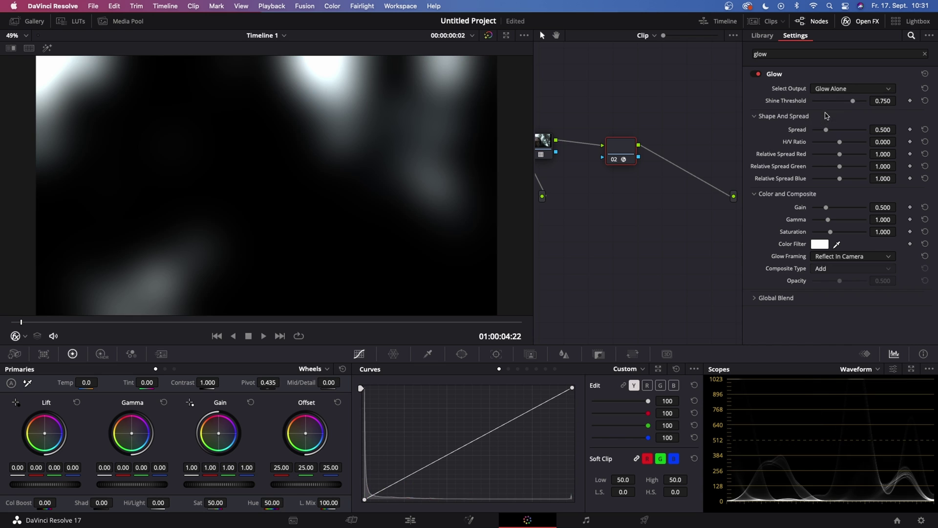
drag(854, 101, 826, 102)
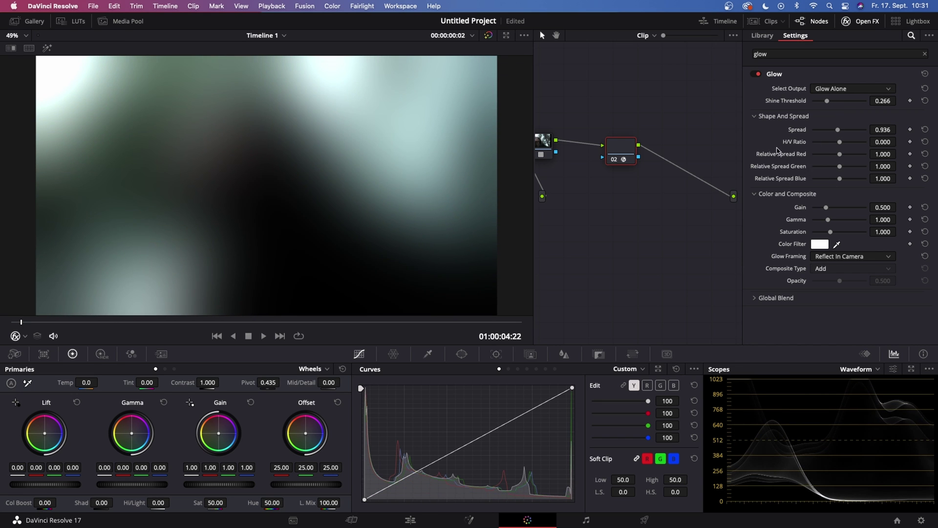
click(832, 91)
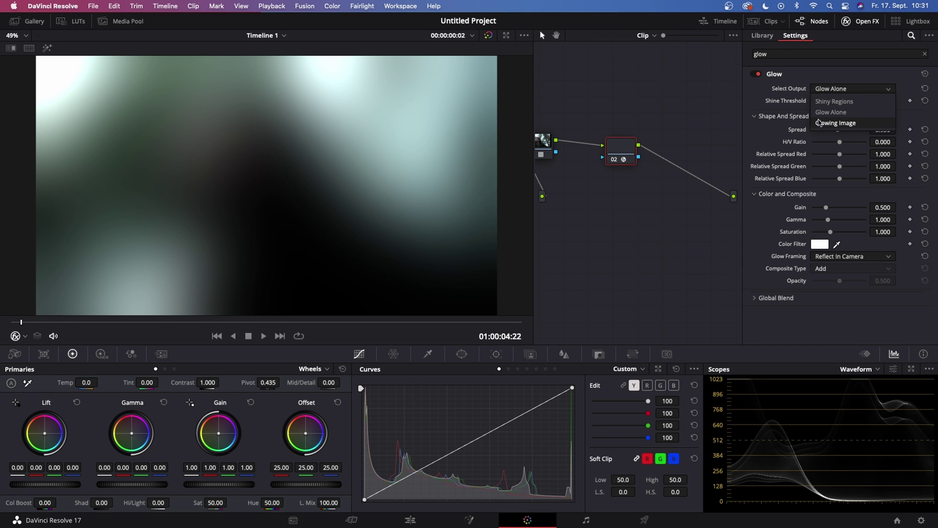
click(828, 123)
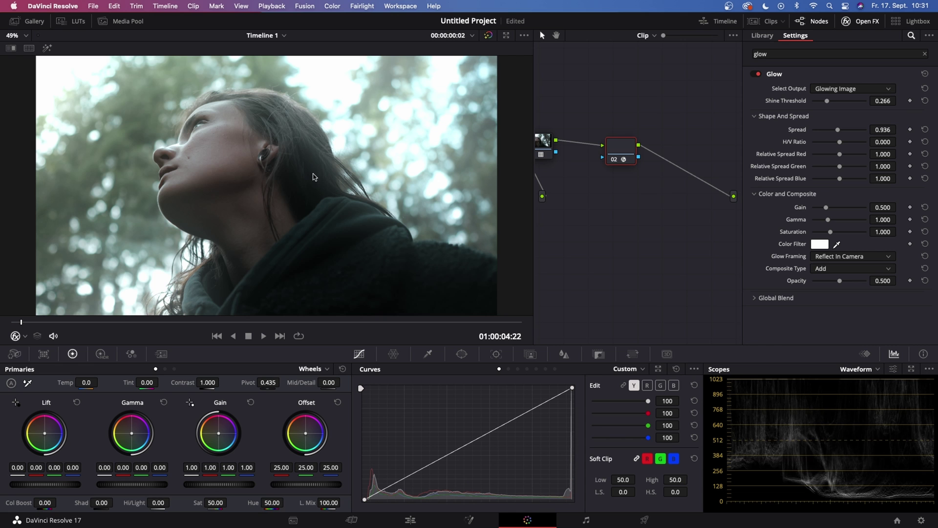
drag(44, 324, 232, 326)
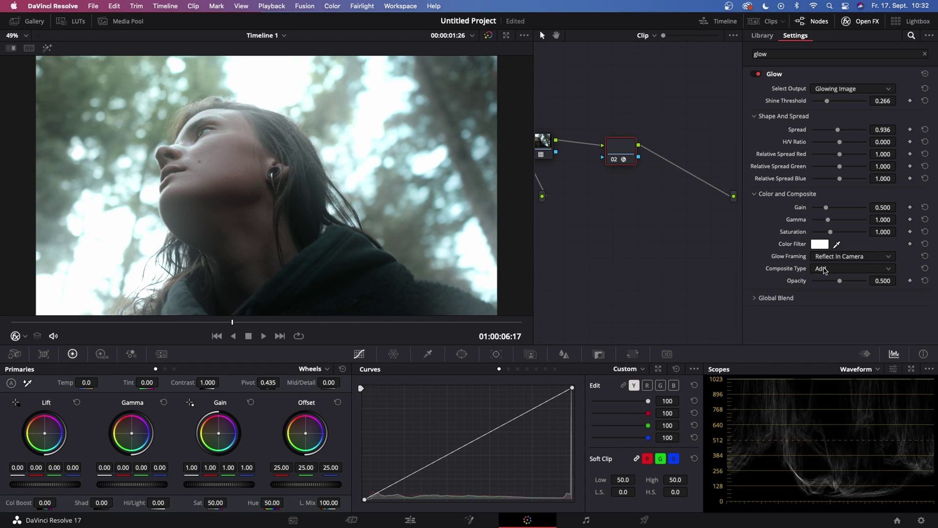
Set the Glow Composite Type to Screen, with Shine Threshold 0.165 and Spread 0.183.
click(824, 270)
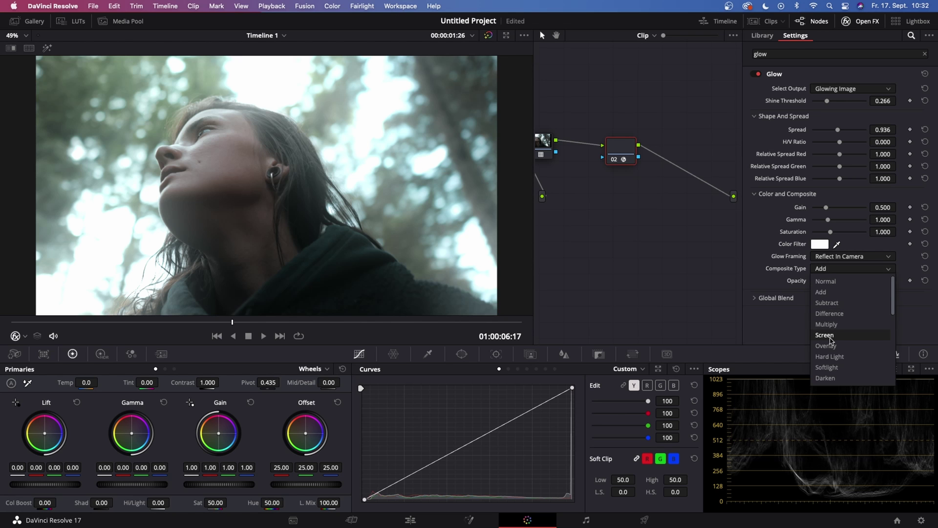
click(825, 335)
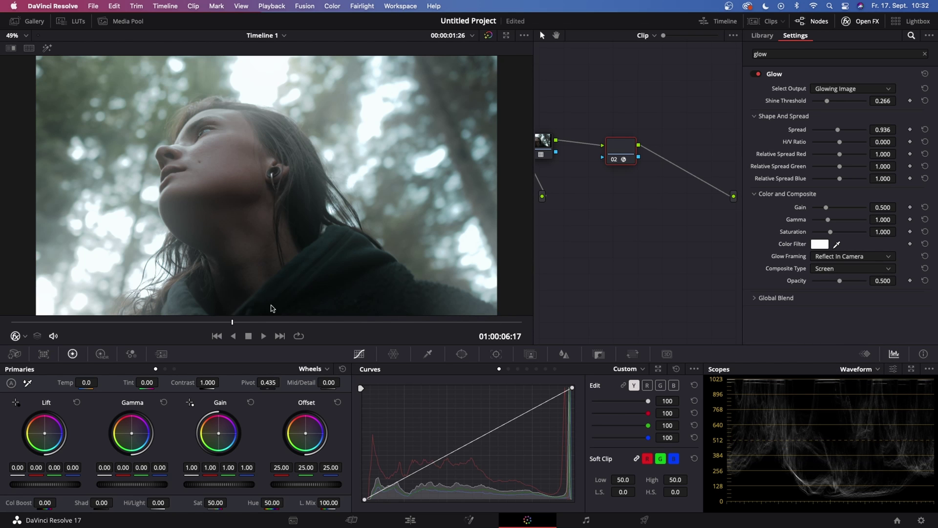
mouse_move(232, 323)
mouse_down()
mouse_move(136, 322)
mouse_move(227, 322)
mouse_up()
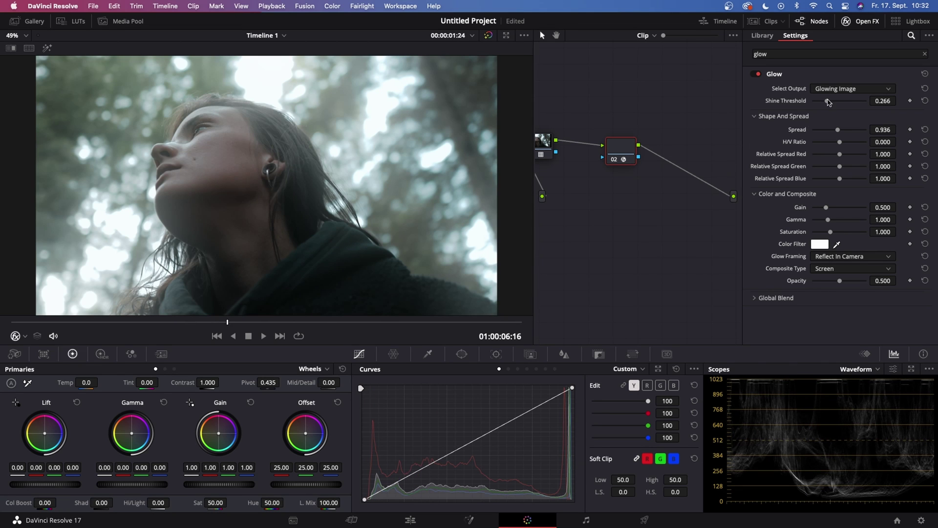
drag(828, 101, 818, 131)
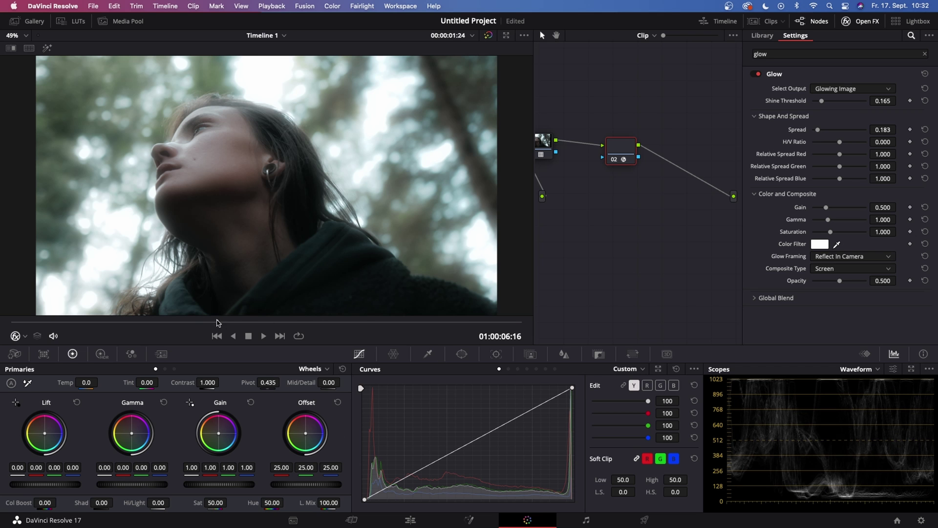
drag(219, 322, 295, 321)
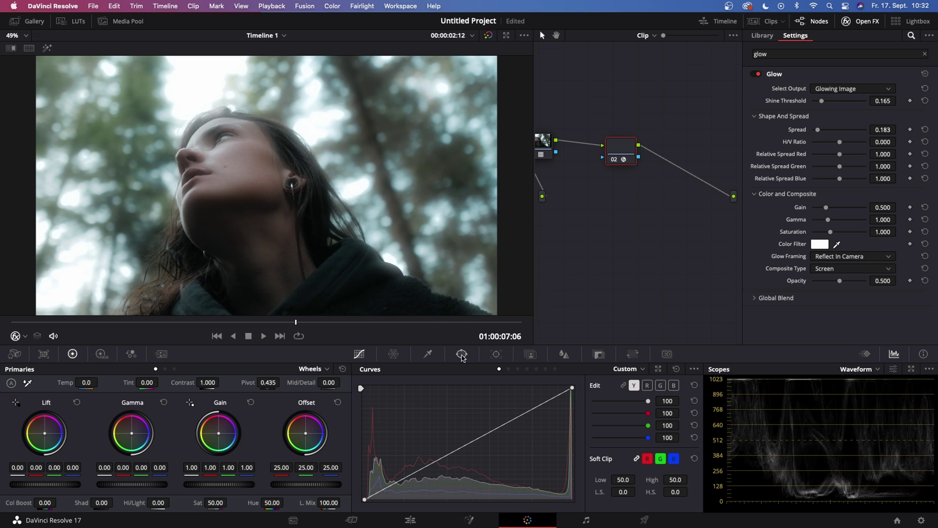
Lower the luma curve's white point and play the clip to review the final glow.
drag(573, 389, 572, 406)
drag(311, 321, 74, 327)
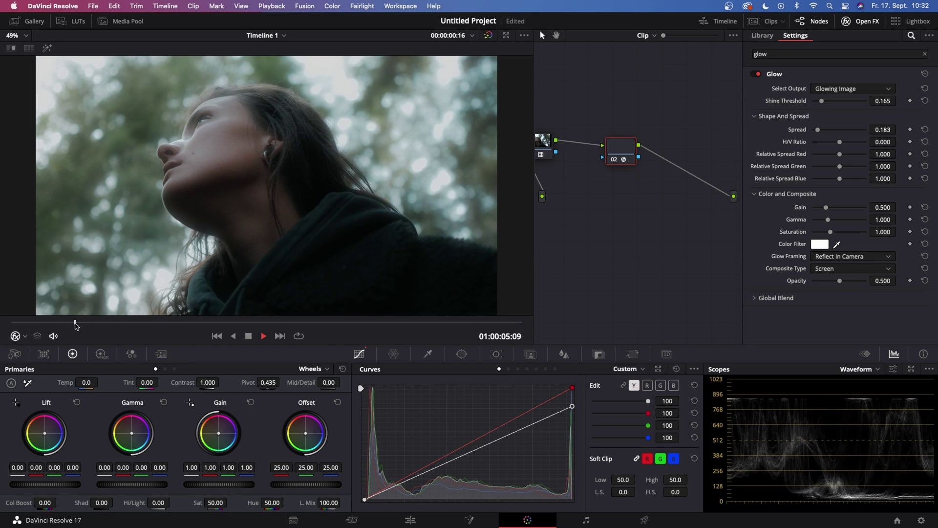
key(space)
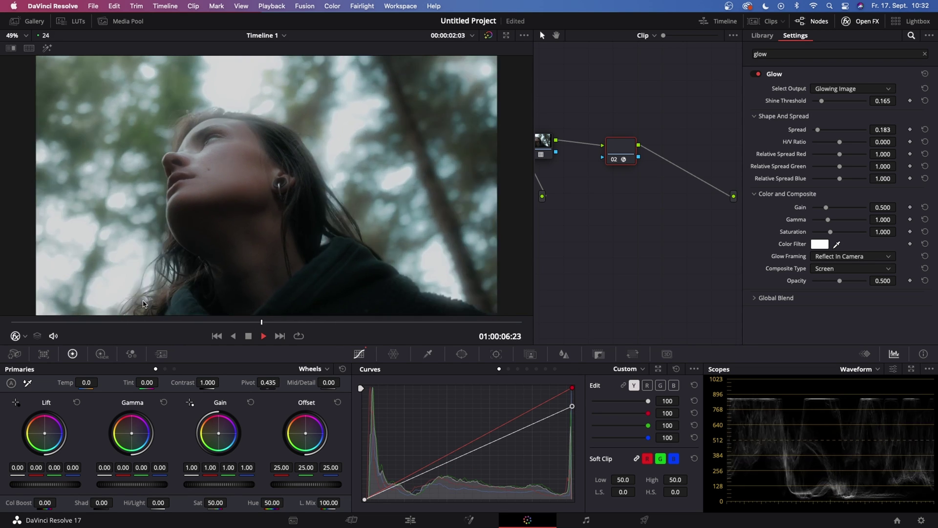